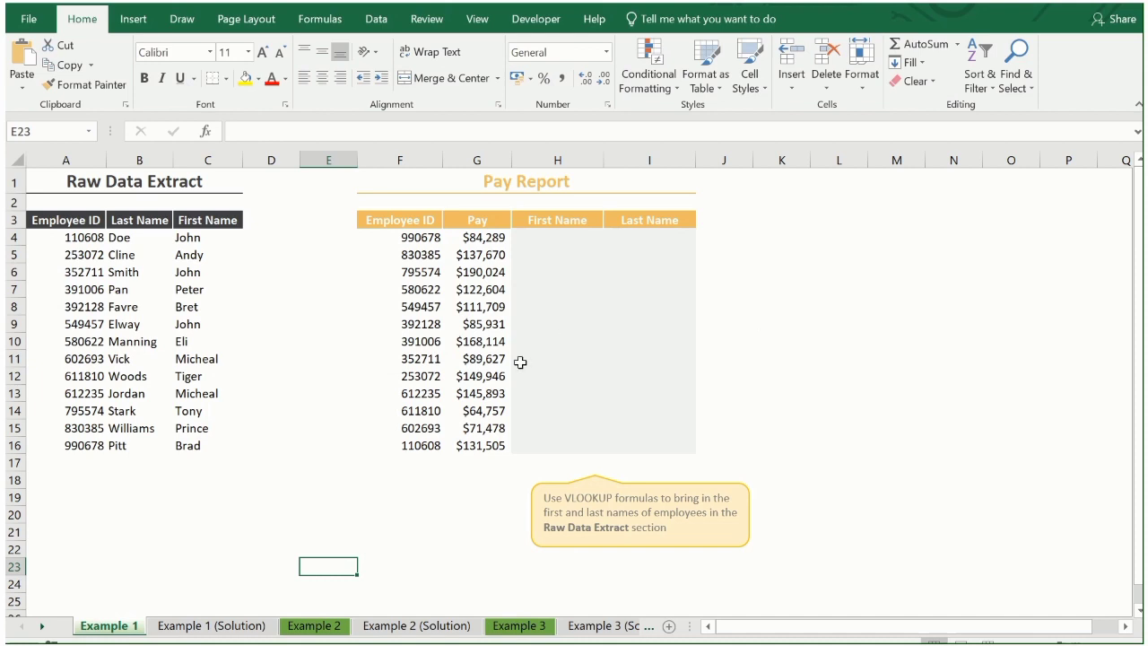
left_click(489, 501)
left_click(627, 467)
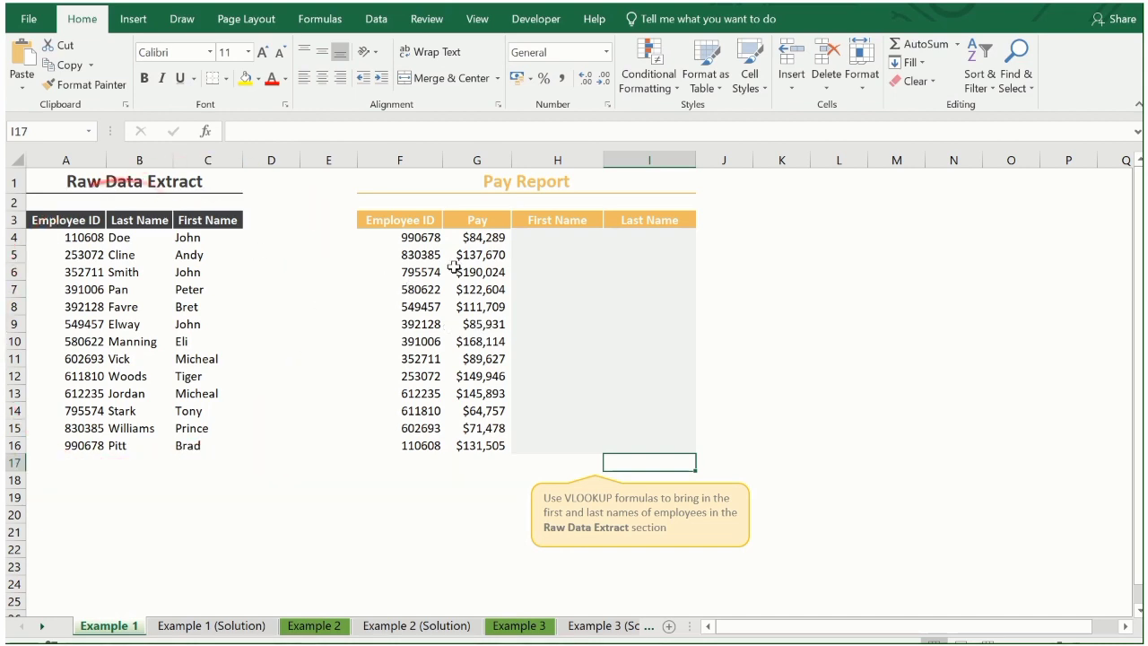
Enter =VLOOKUP(F4,A3:C16,3,FALSE) in cell H4 to look up the first employee's first name.
left_click(559, 237)
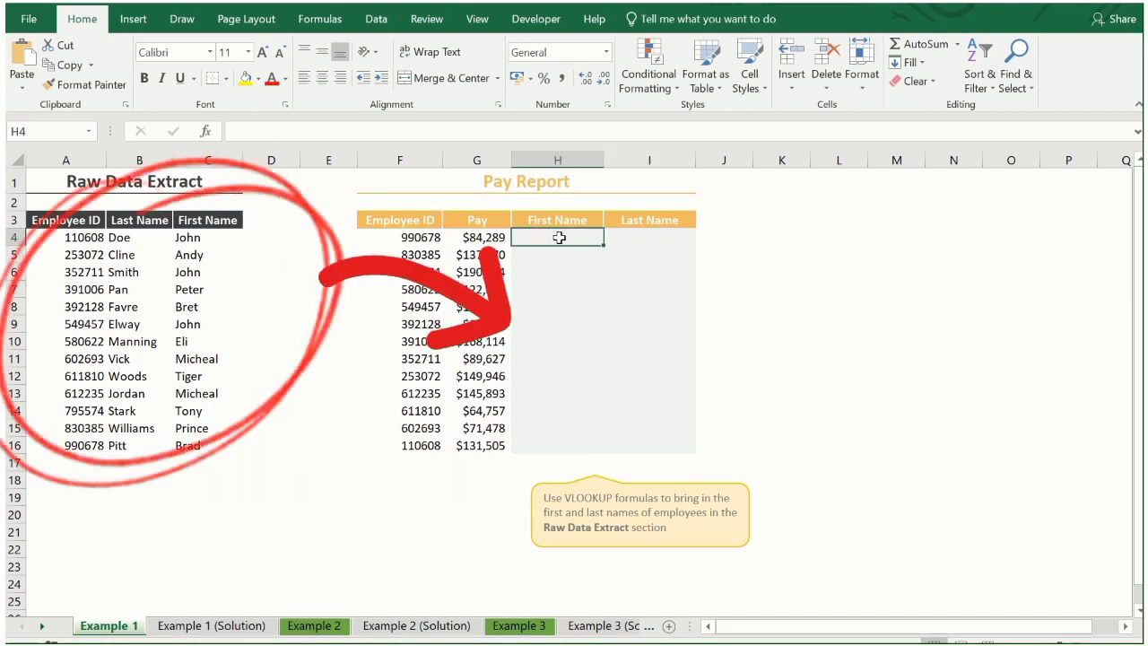
type("=")
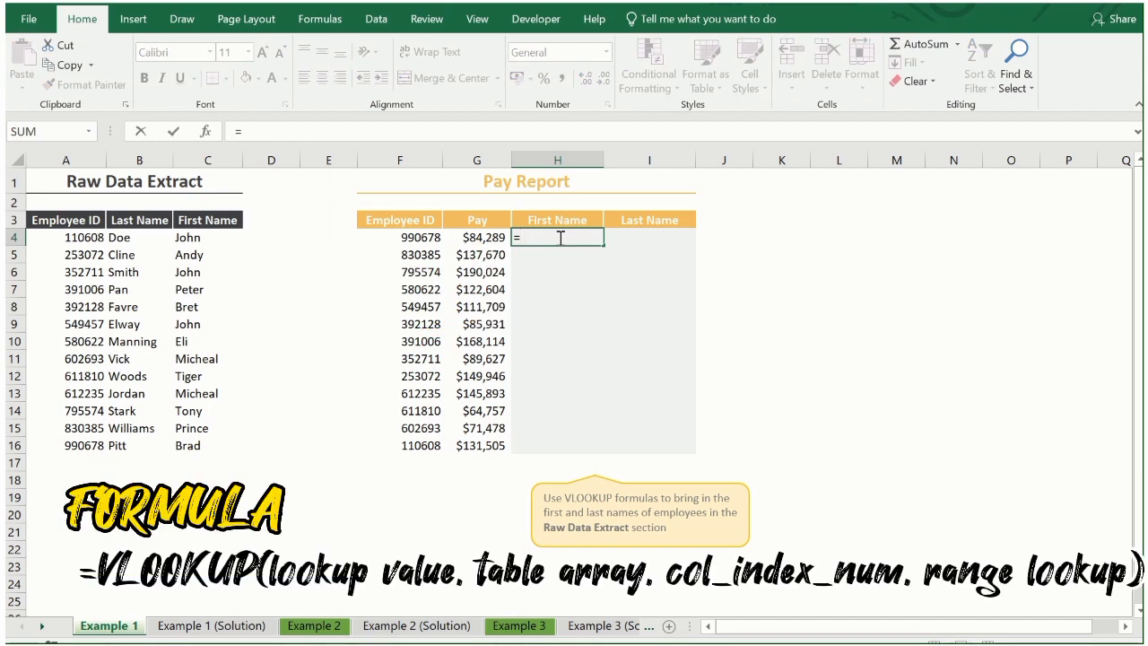
type("VLOOKUP(")
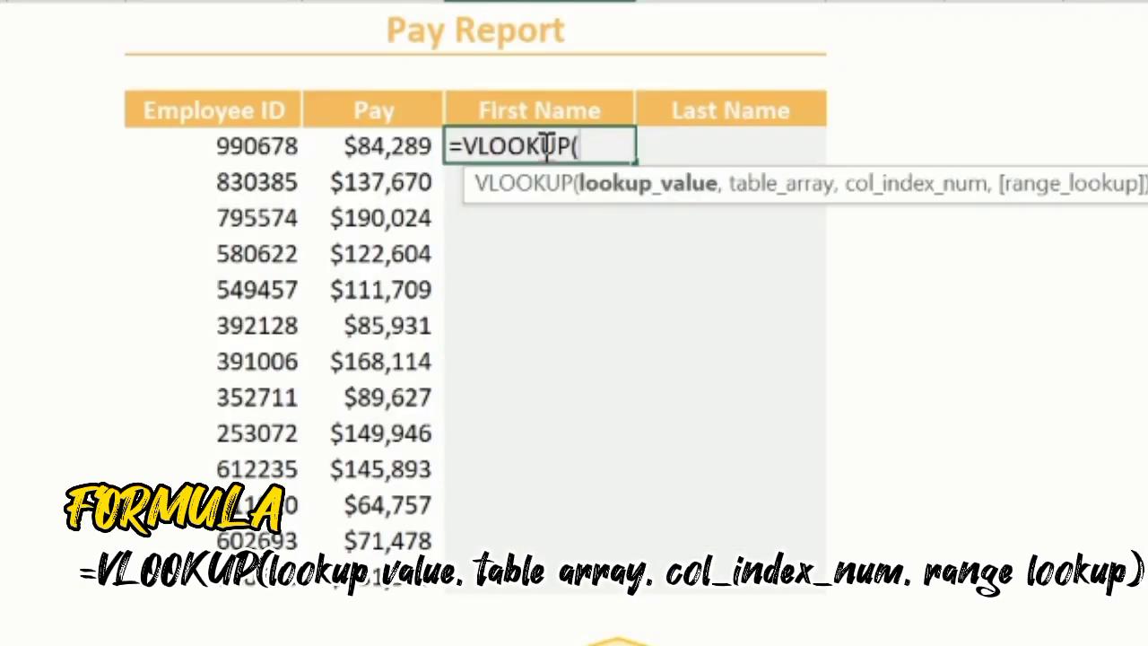
left_click(292, 142)
type(",")
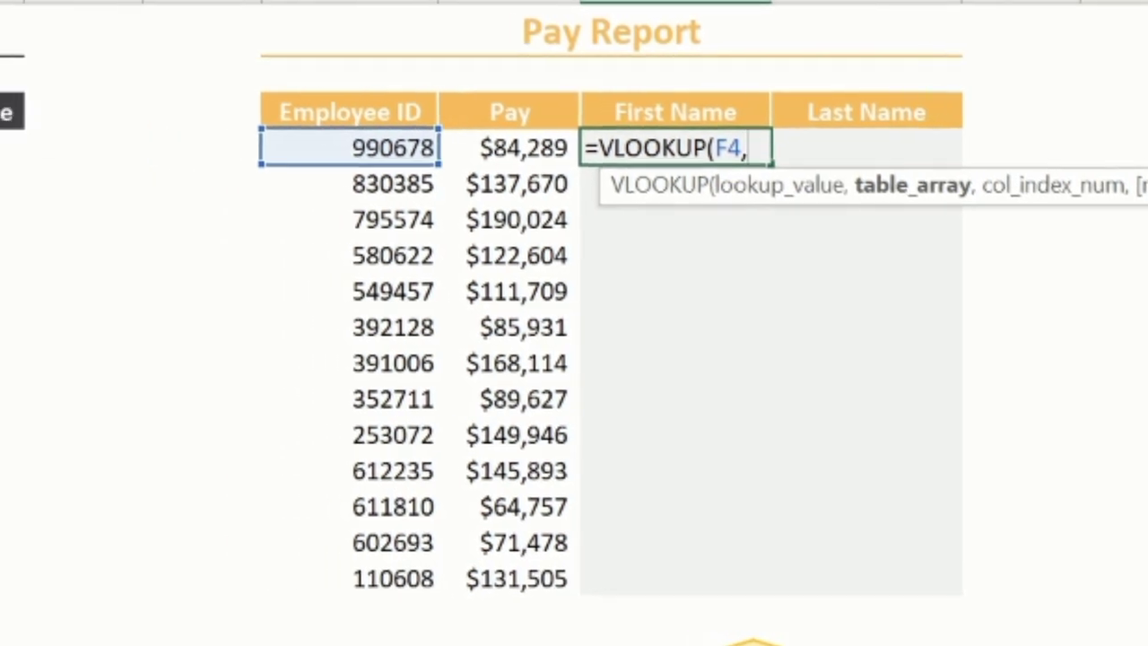
left_click_drag(1, 112, 31, 588)
left_click_drag(216, 592, 217, 595)
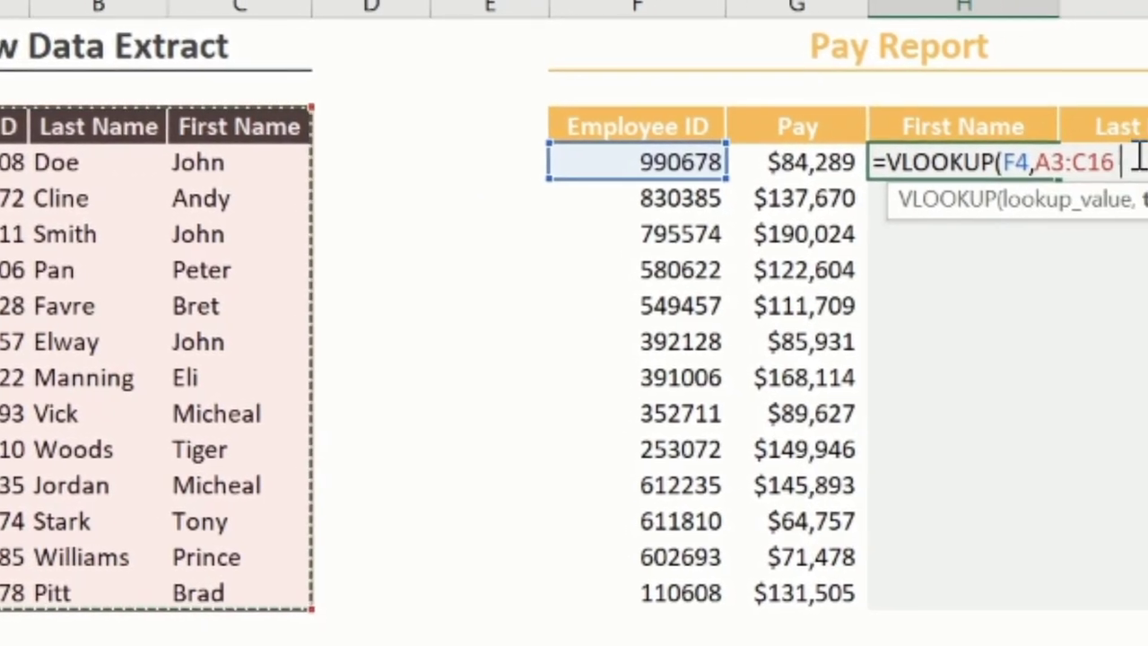
type(",")
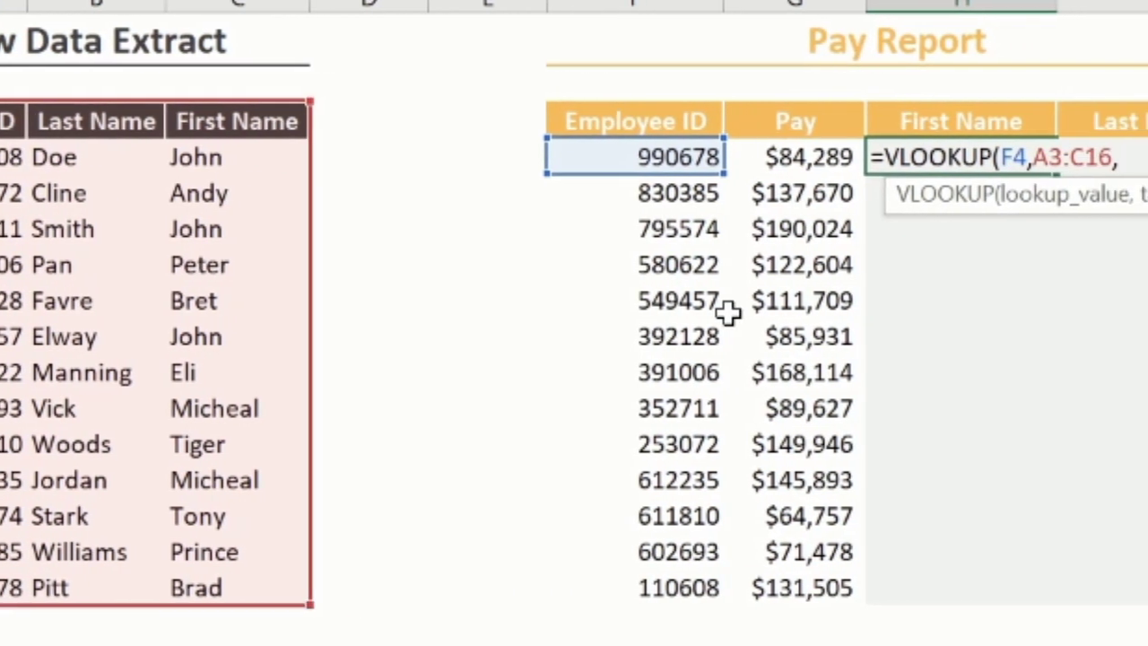
type("3")
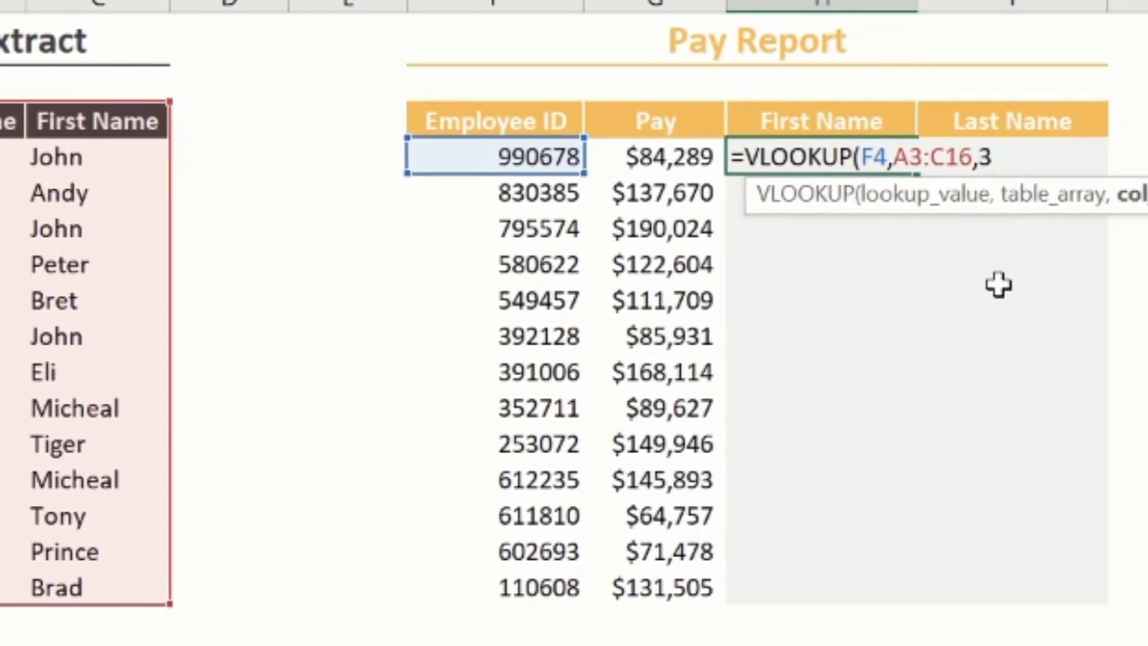
type(",false")
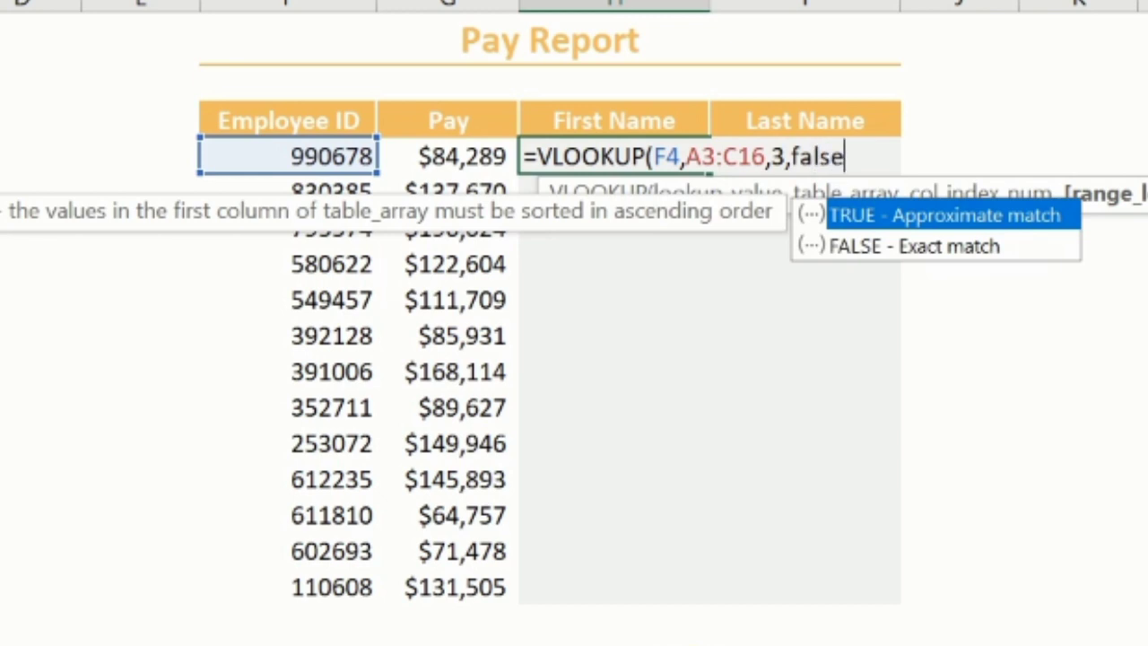
type(")")
key("Return")
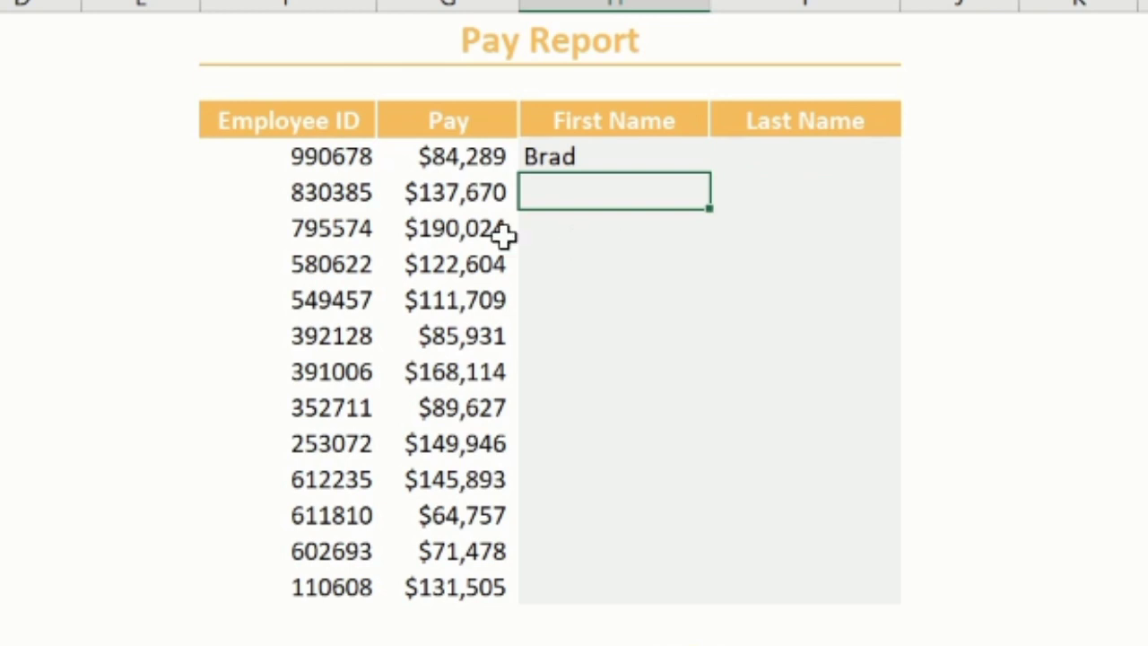
Copy the First Name lookup formula from H4 across to the Last Name cell I4.
left_click(612, 153)
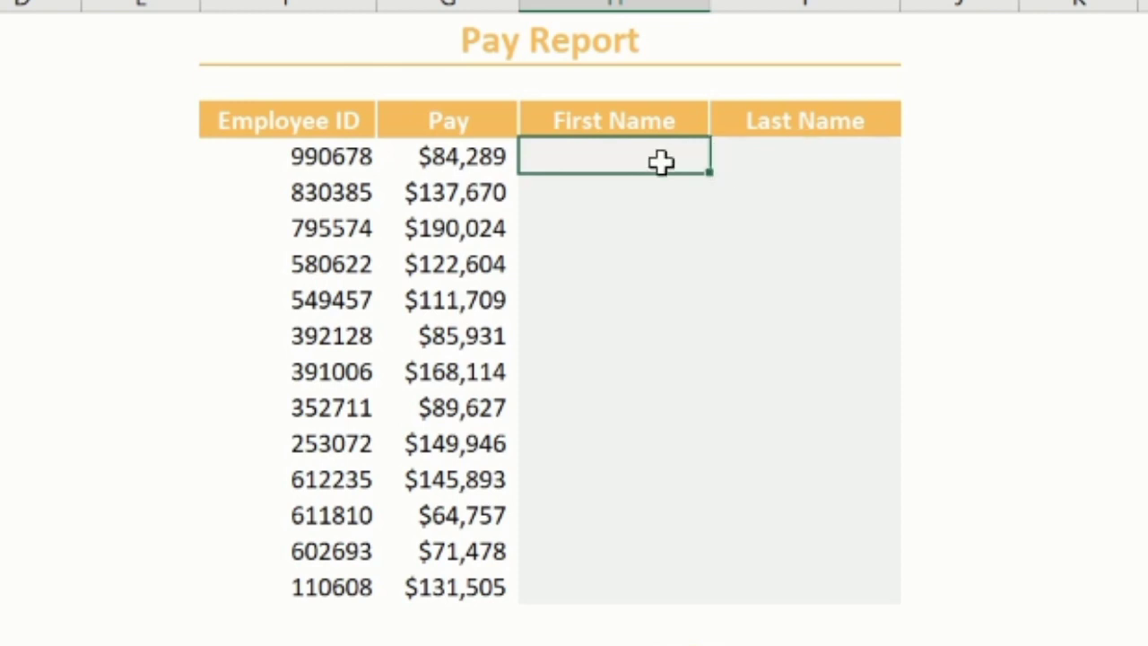
left_click(754, 305)
left_click(593, 154)
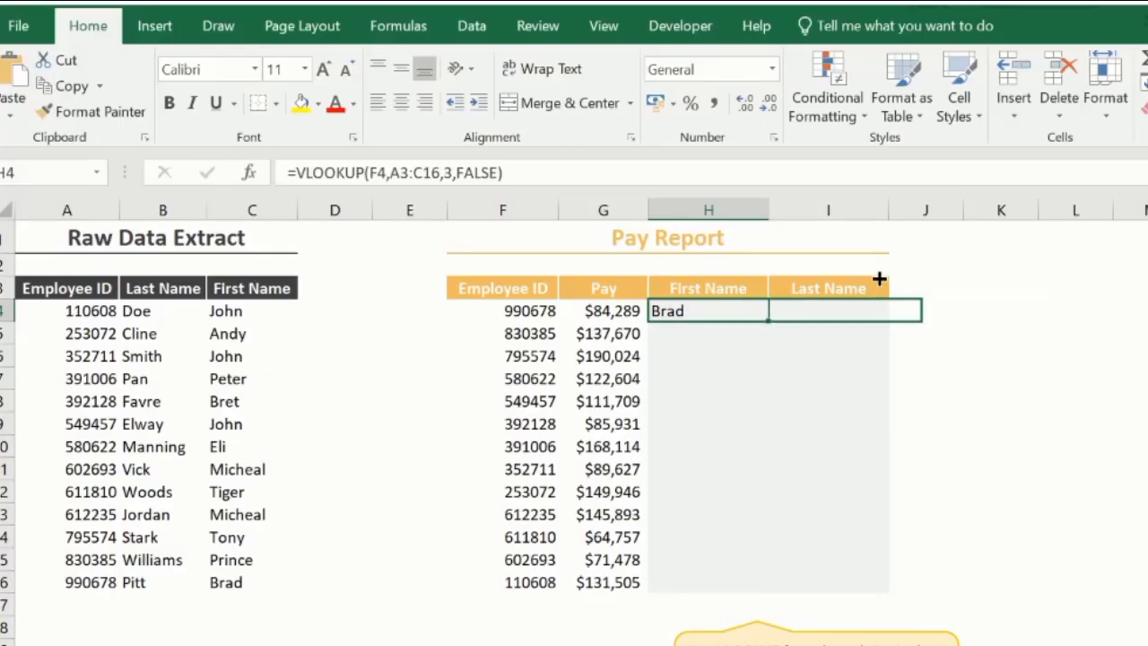
left_click_drag(879, 280, 868, 281)
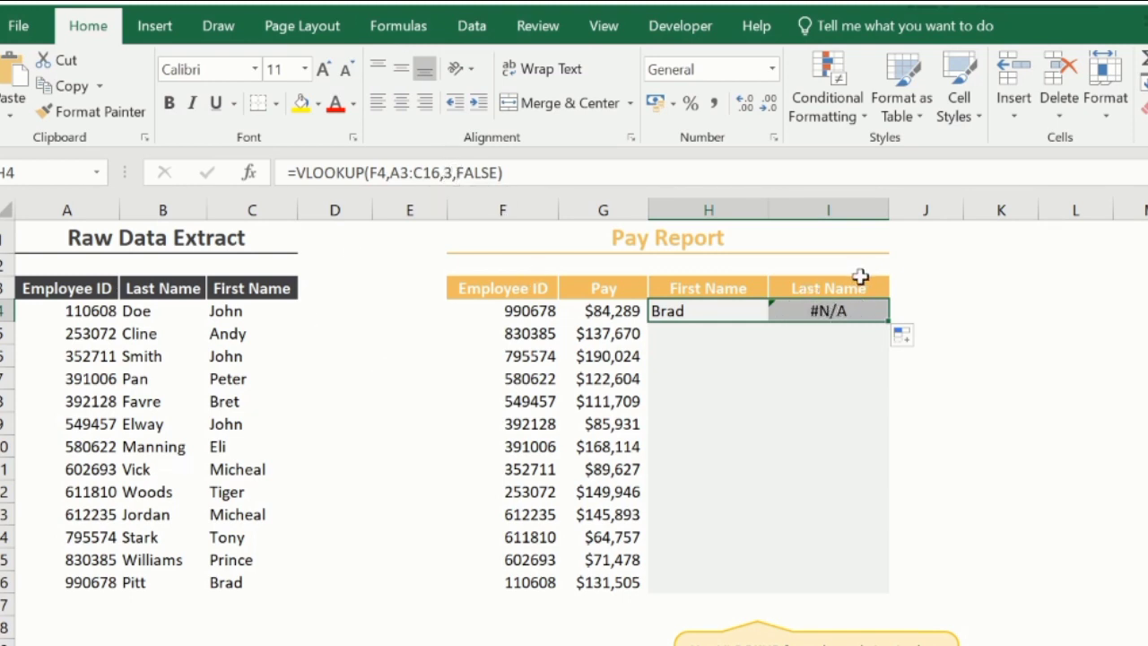
Shift the table range in I4's VLOOKUP formula so that it covers A3:C16.
left_click(792, 314)
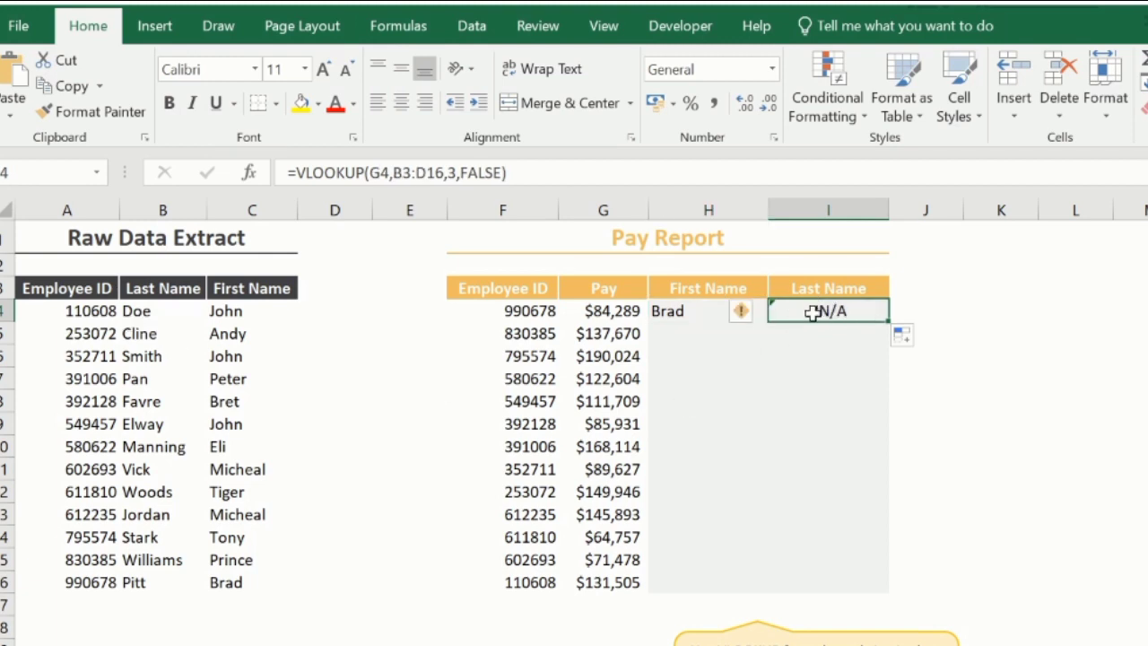
double_click(812, 311)
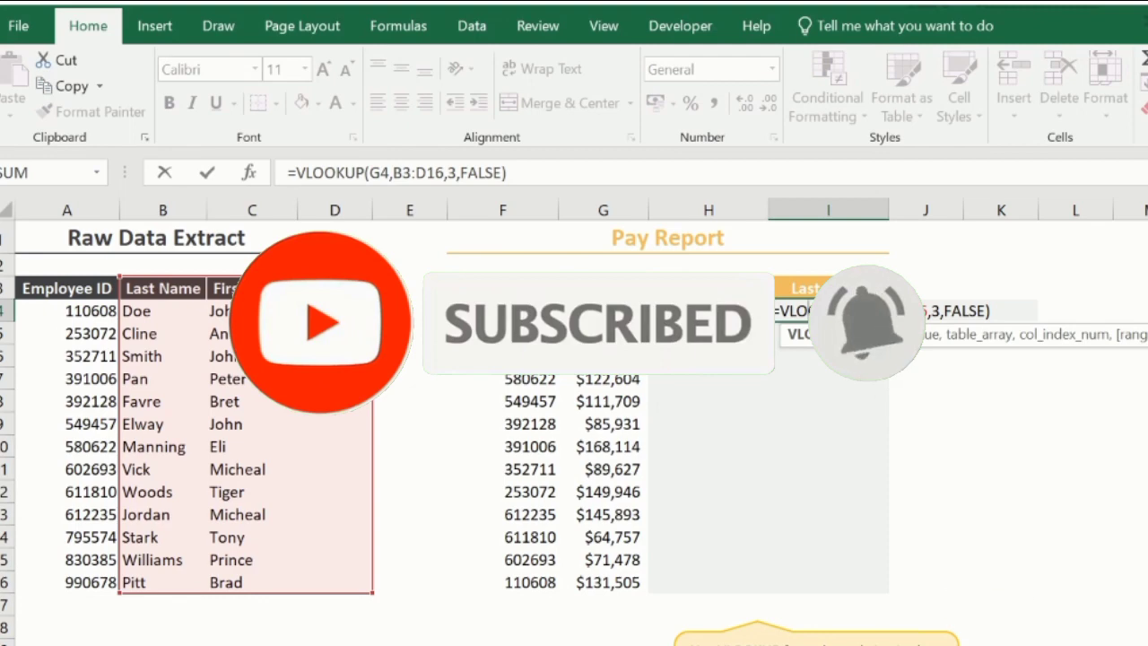
left_click(228, 352)
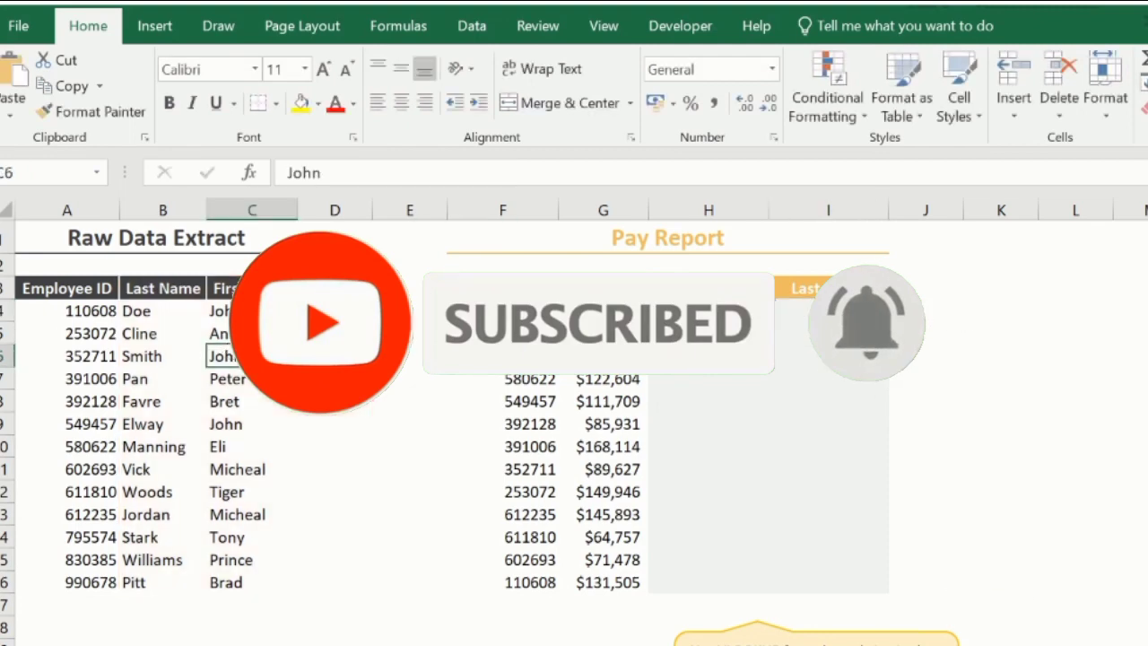
double_click(834, 310)
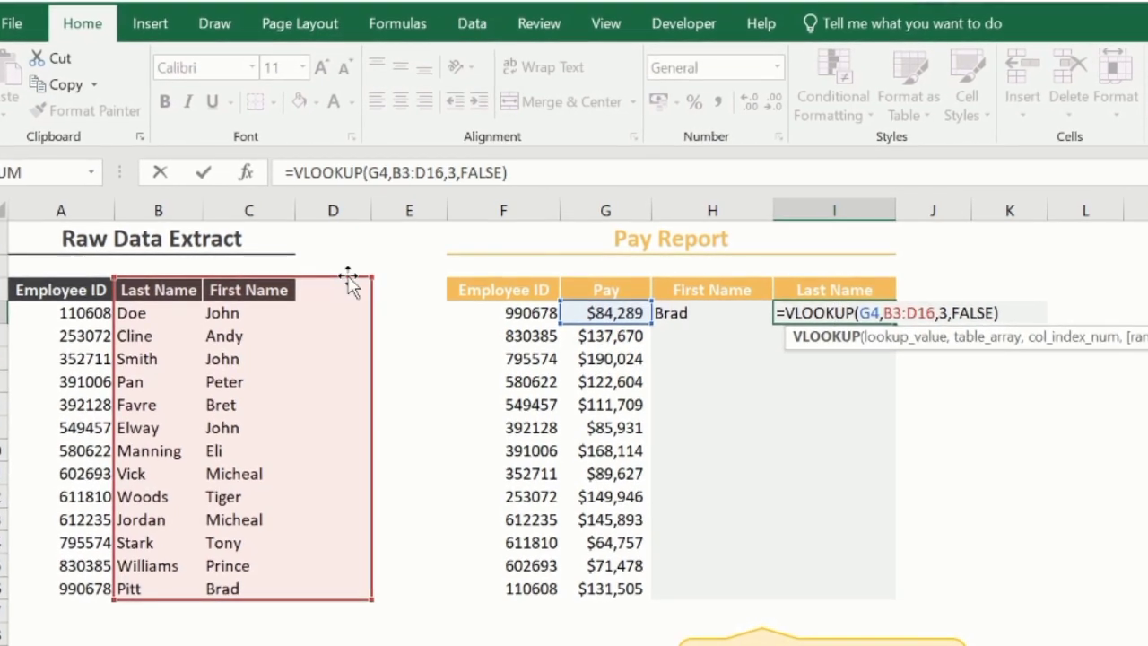
left_click_drag(350, 283, 244, 295)
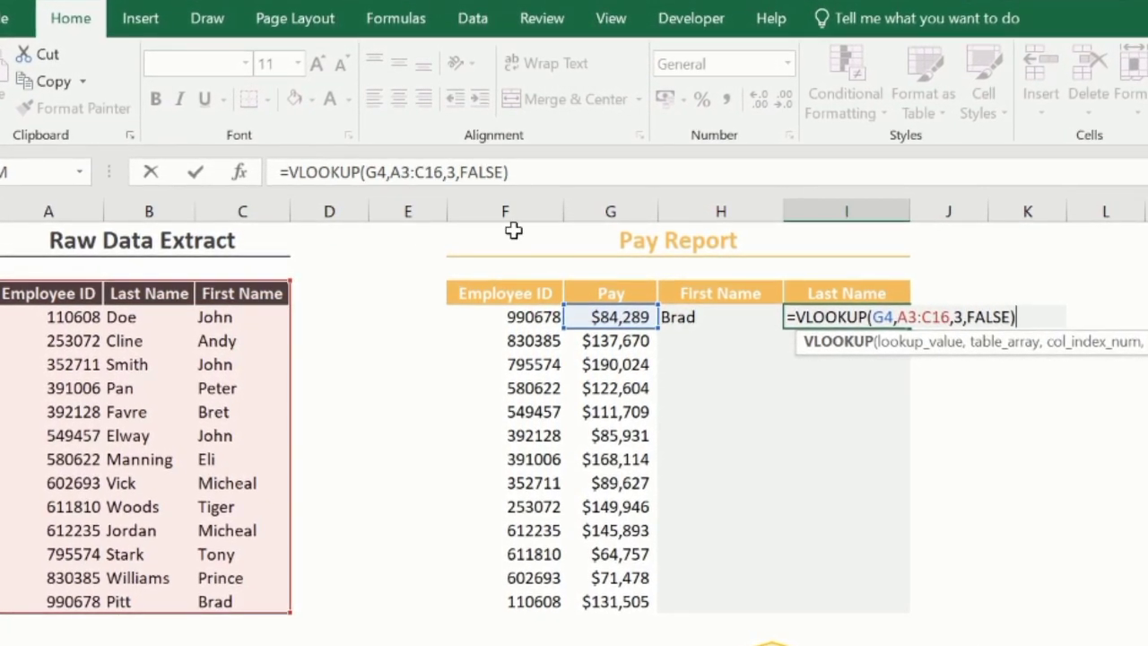
Set the column index number in I4's VLOOKUP formula to 2 for the last name.
left_click(461, 171)
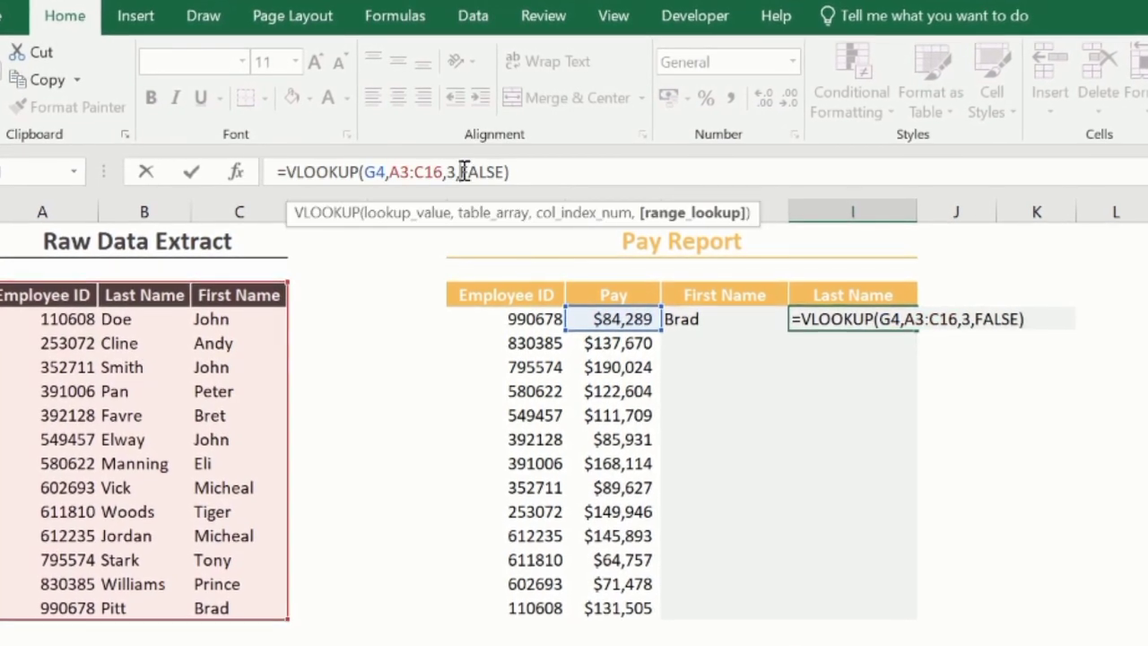
key("Left")
key("BackSpace")
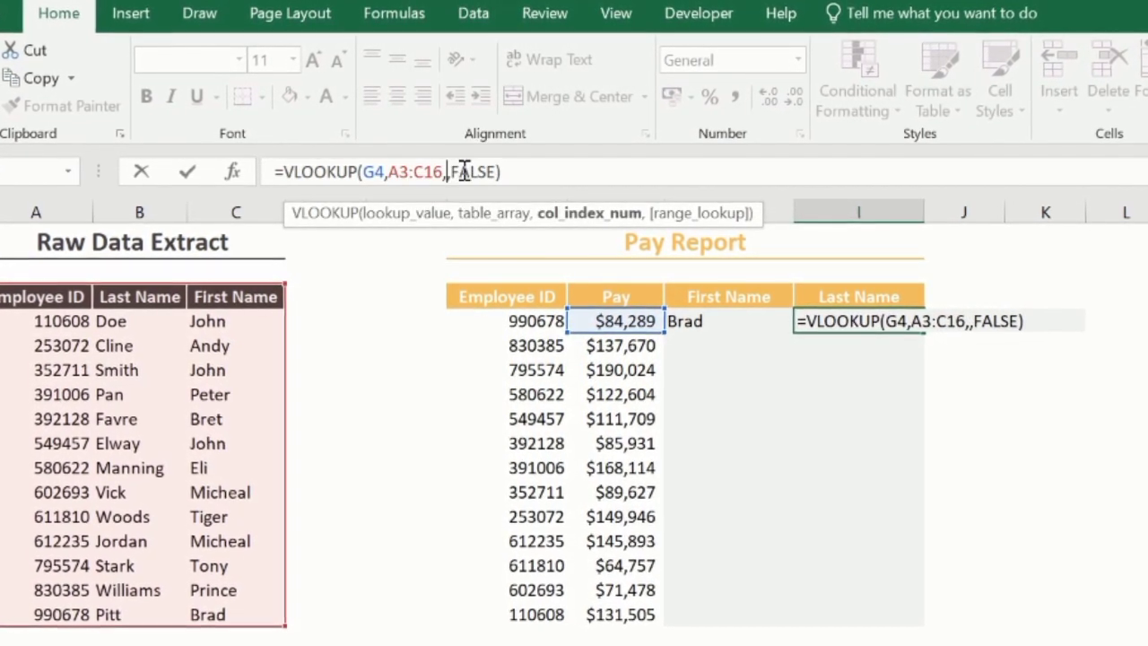
type("2")
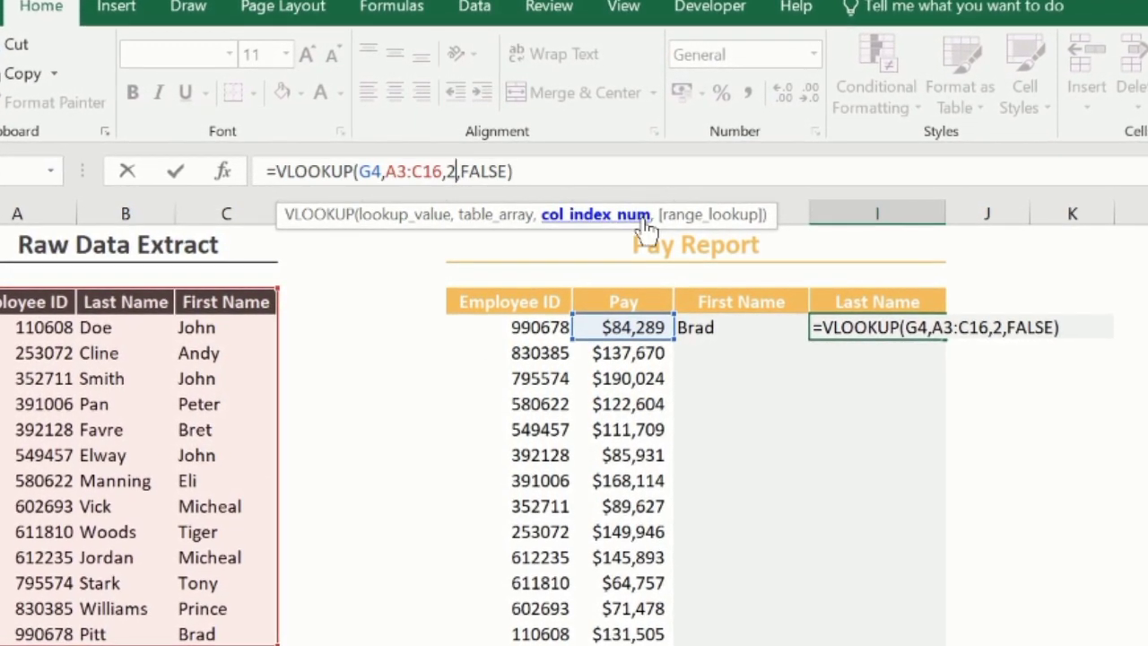
key("Return")
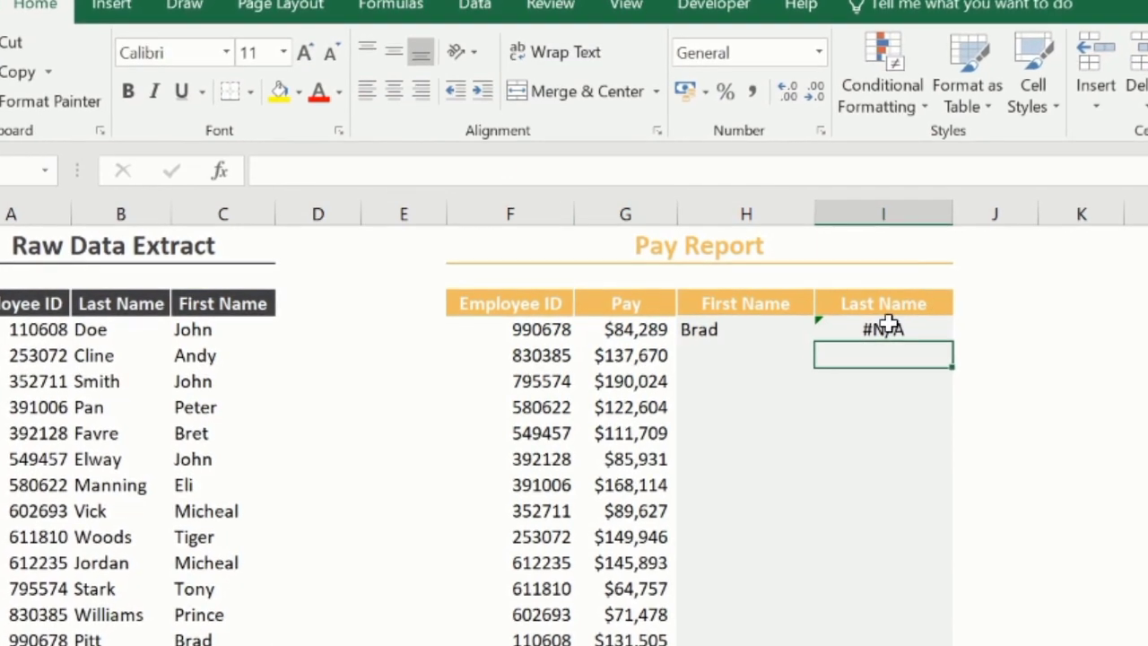
Change the lookup value in I4's VLOOKUP formula to the Employee ID in F4.
left_click(887, 328)
double_click(877, 328)
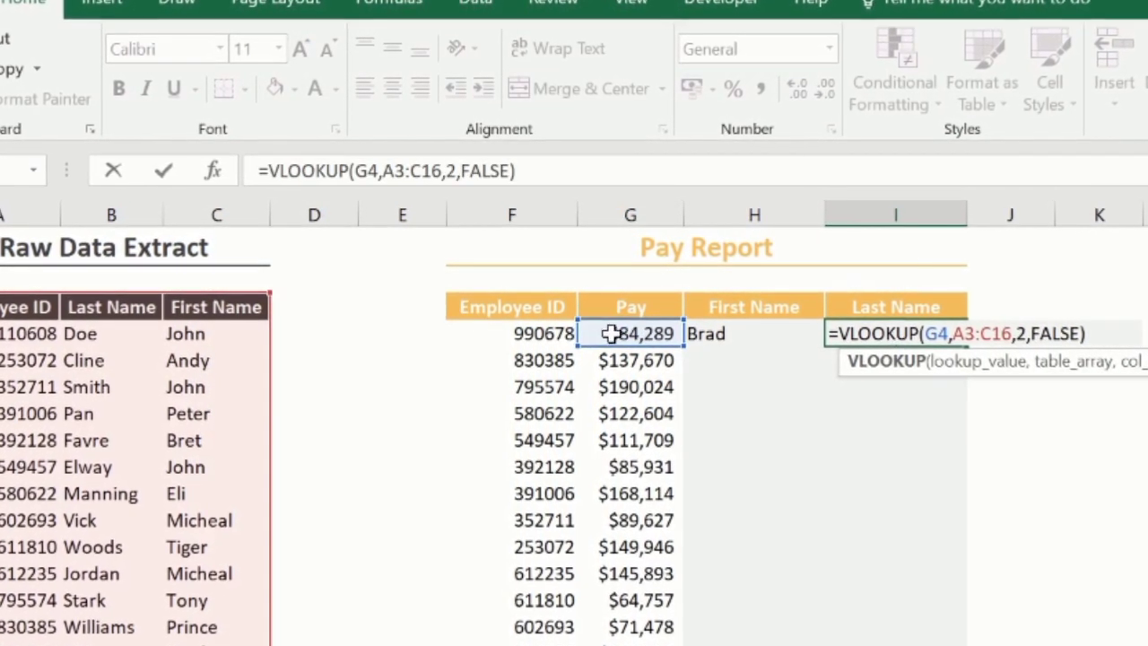
left_click_drag(670, 327, 544, 348)
key("Return")
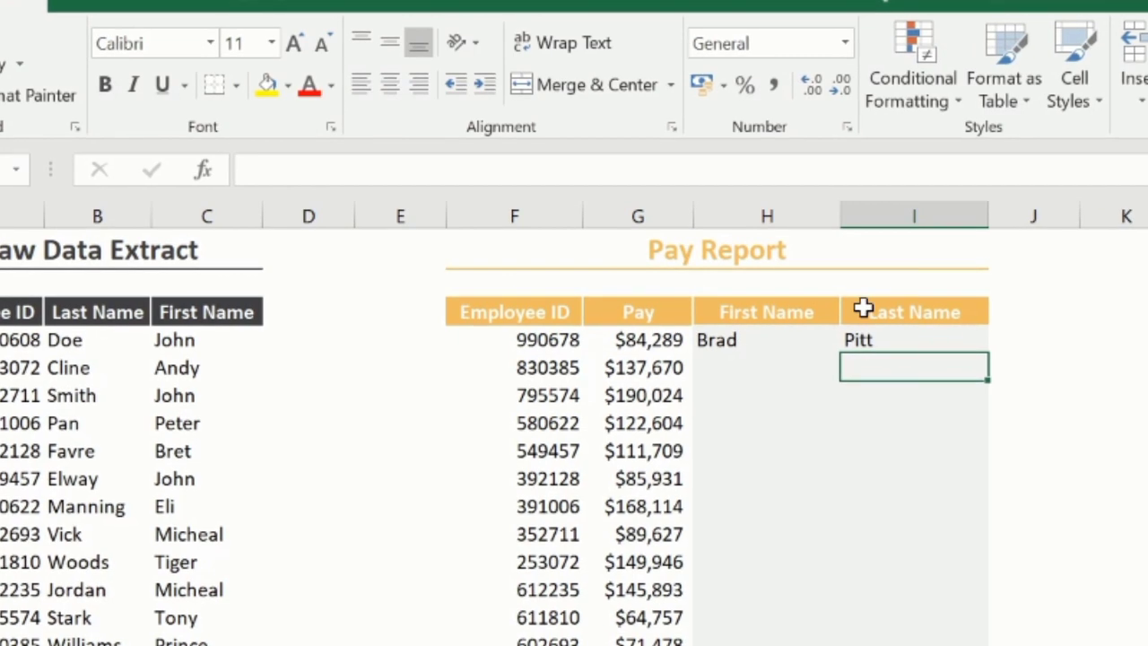
Try filling the H4:I4 lookup formulas down through row 16, and undo the fill.
left_click_drag(796, 336, 905, 339)
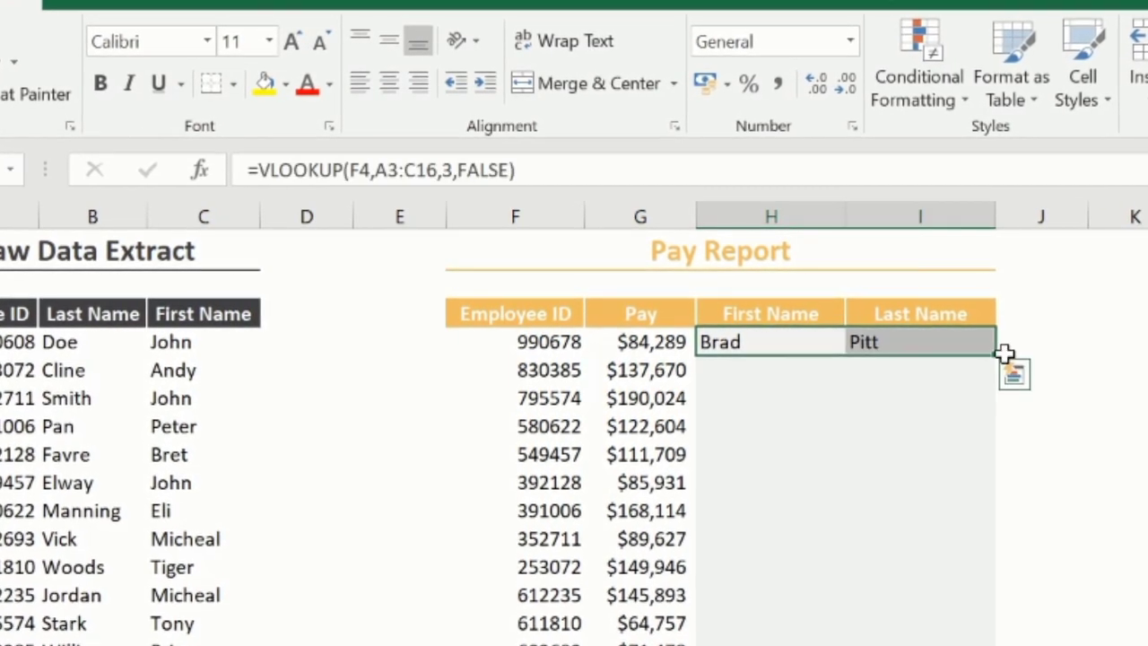
double_click(1011, 358)
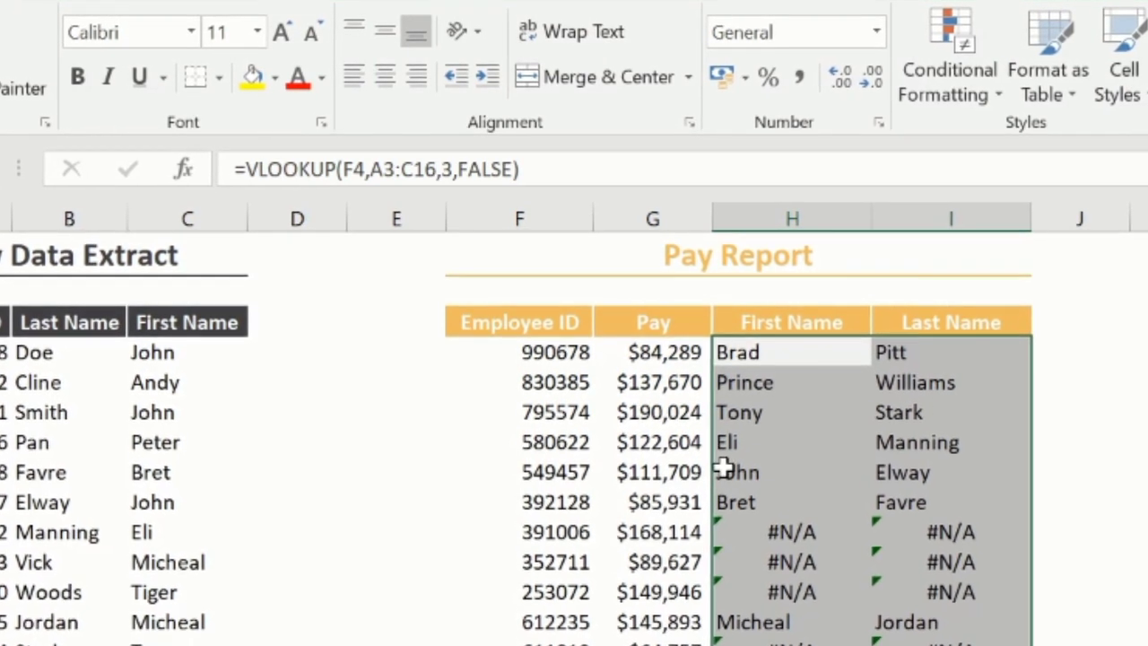
key("ctrl+z")
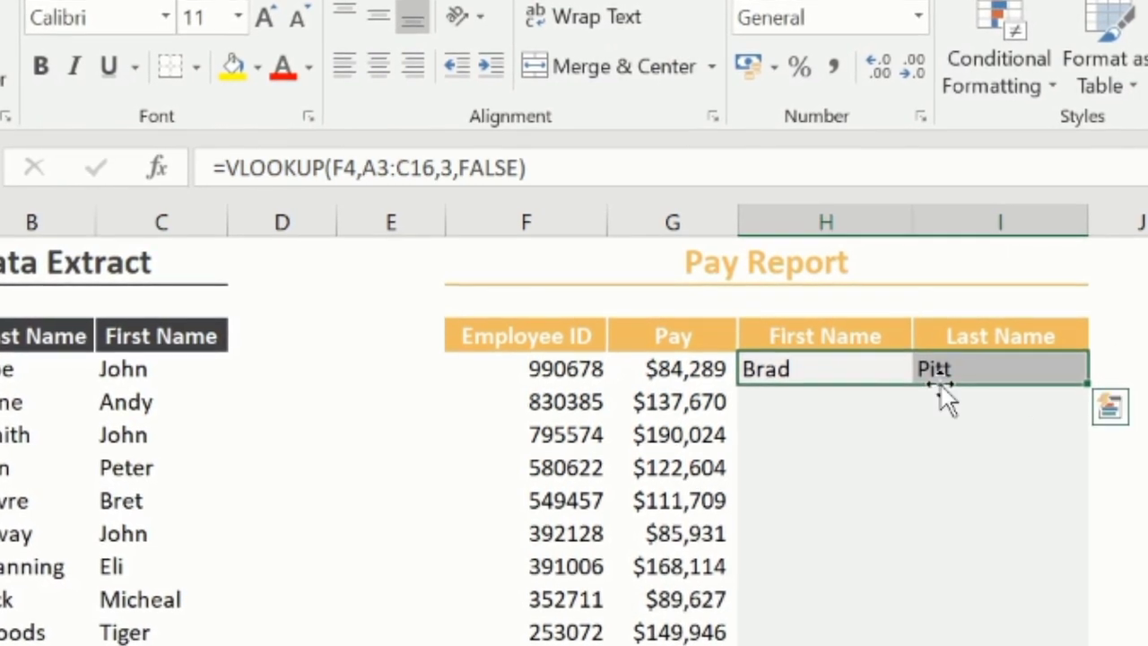
Lock the table range rows in H4's VLOOKUP formula as A$3:C$16.
left_click(379, 168)
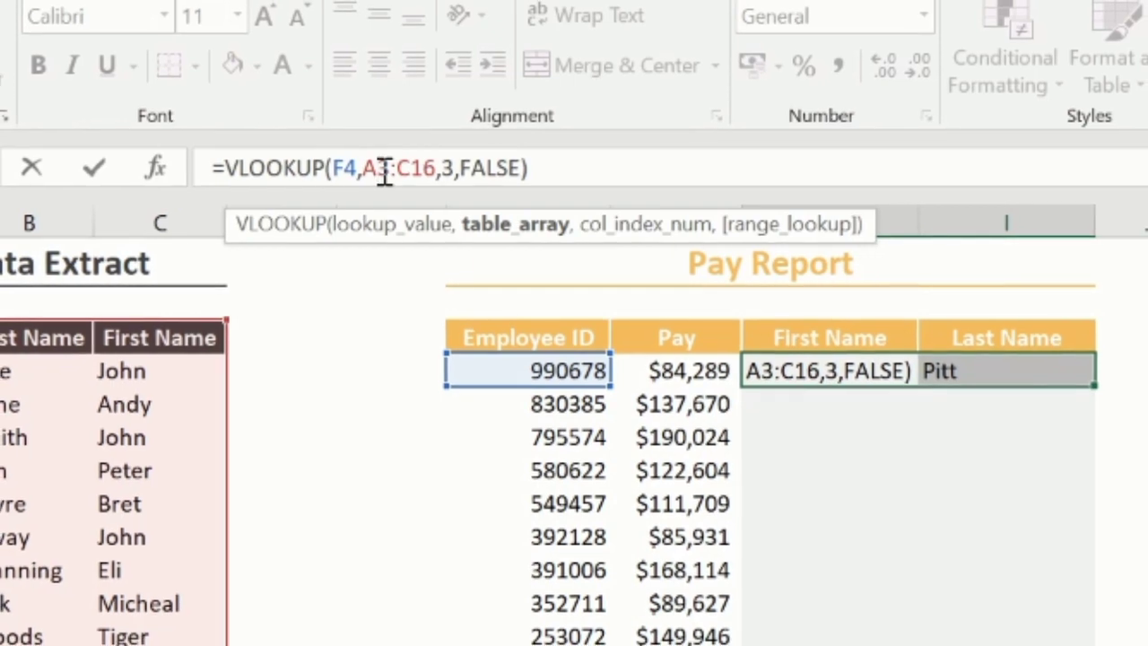
type("$")
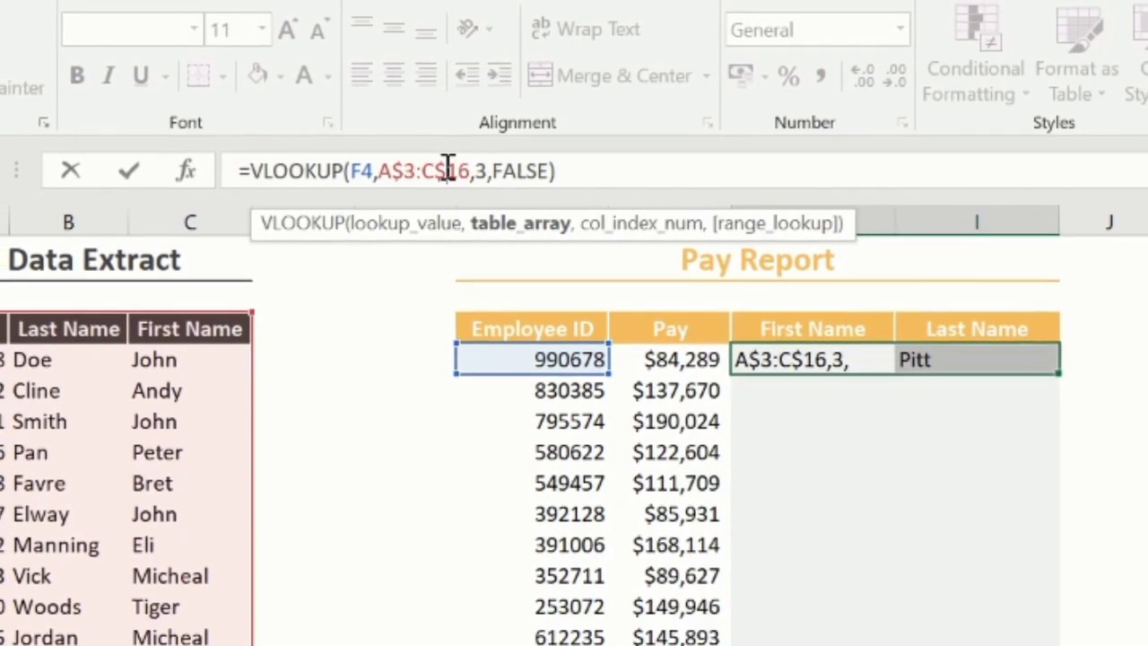
key("Escape")
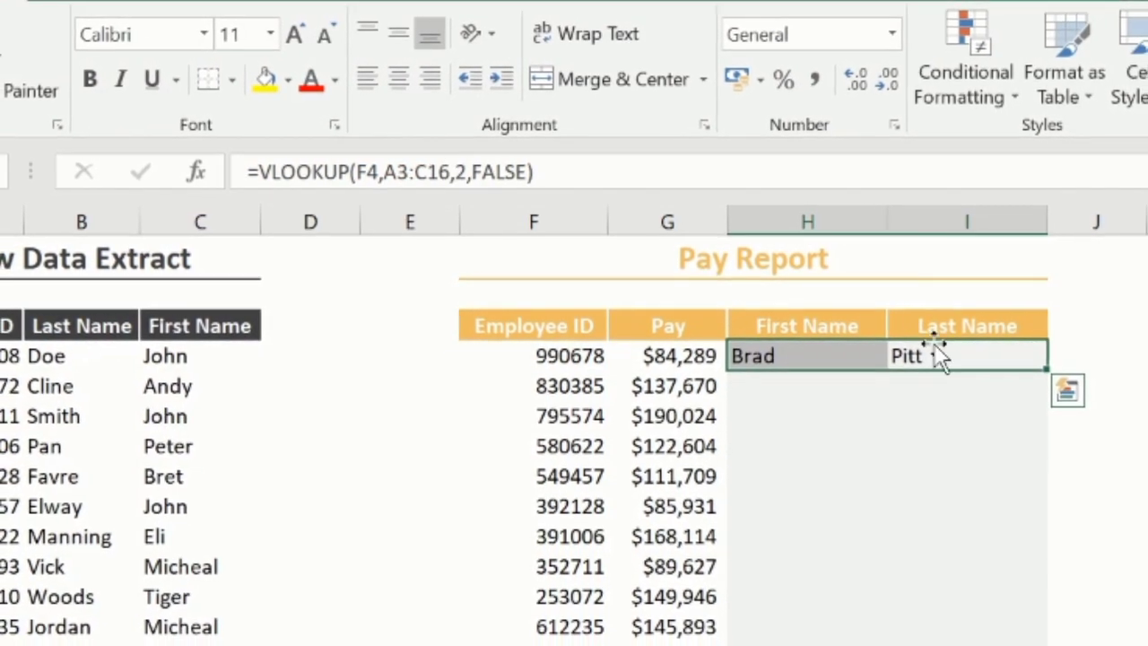
Lock the table range rows in I4's VLOOKUP formula as A$3:C$16.
left_click(952, 334)
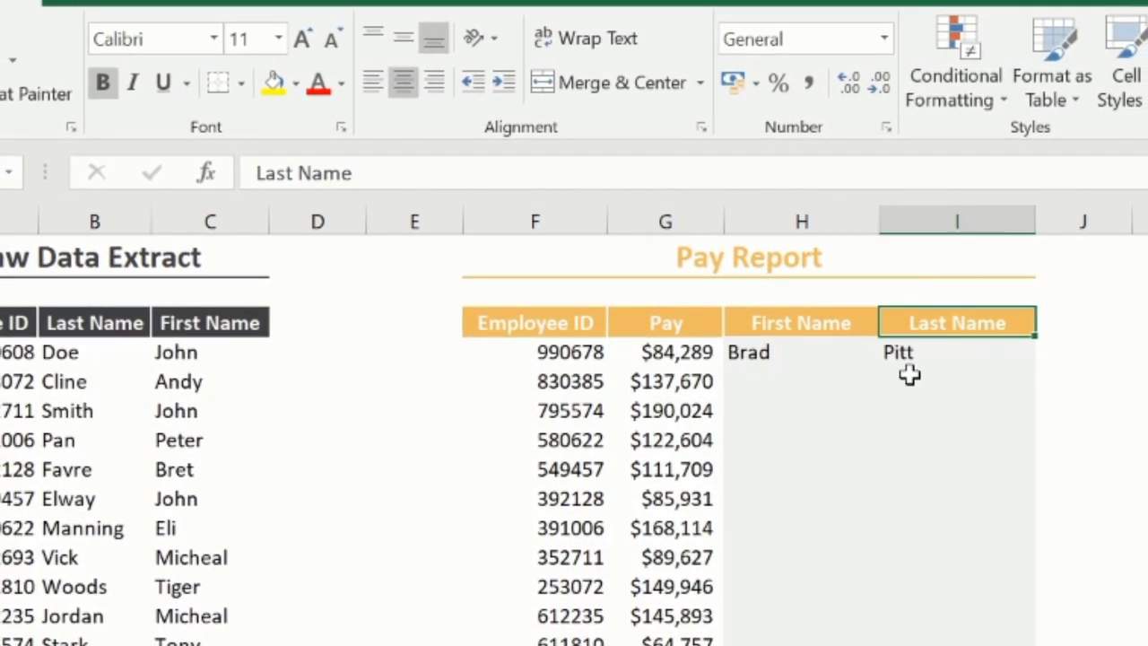
left_click(922, 353)
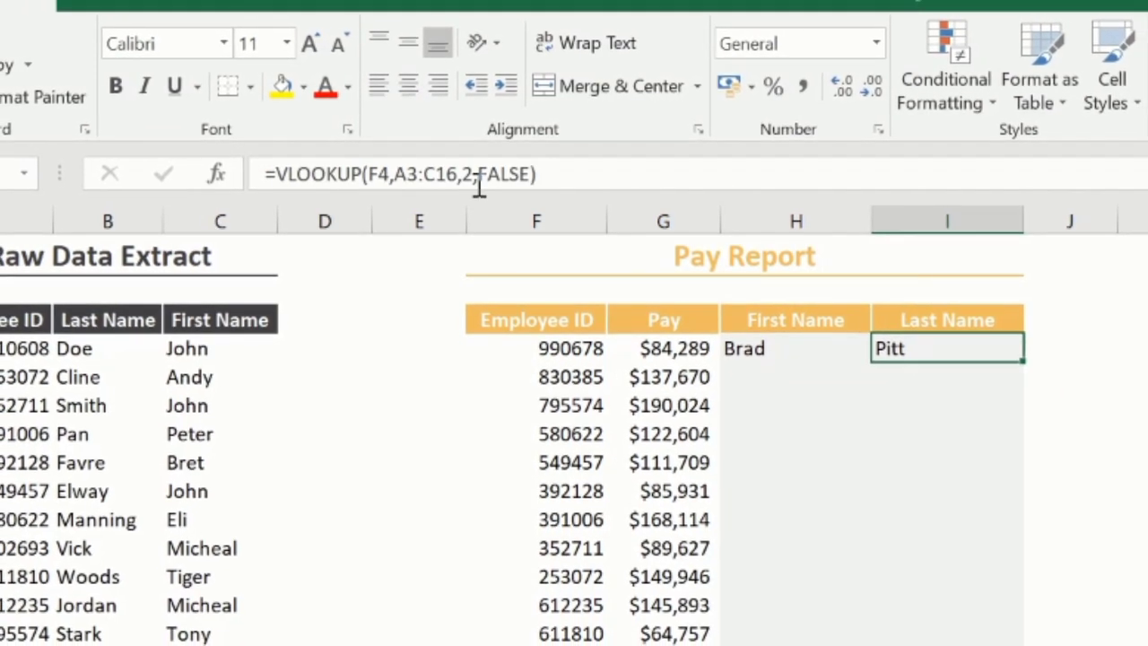
left_click(418, 176)
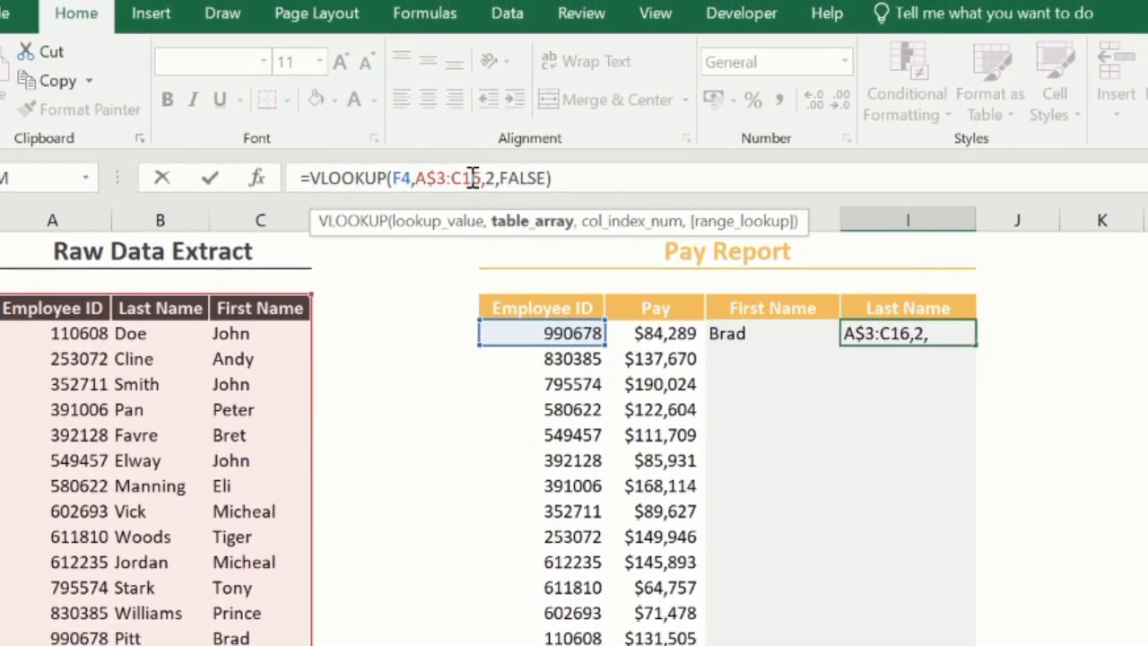
left_click(470, 177)
type("$")
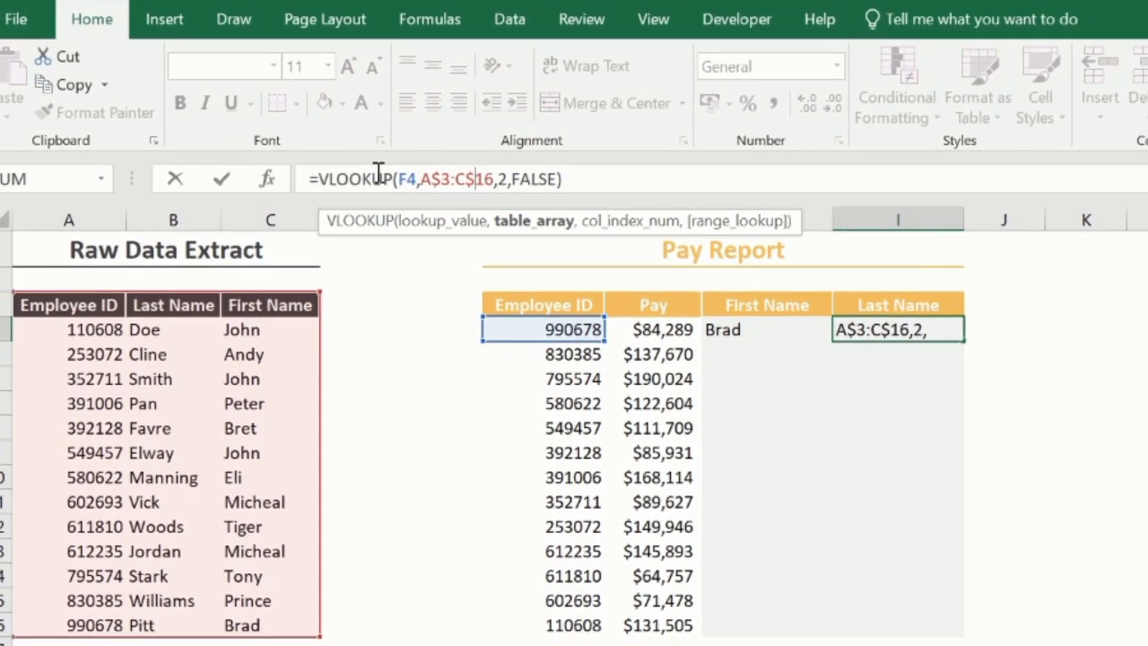
key("Return")
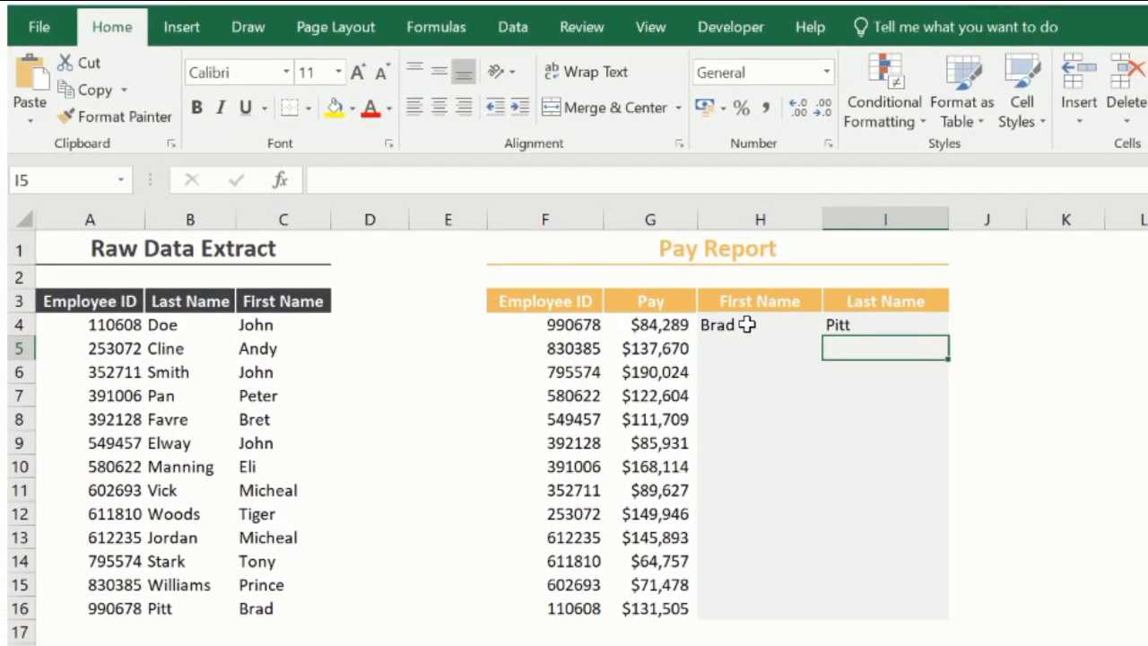
Fill the First Name and Last Name formulas in H4:I4 down through row 16 of the Pay Report.
left_click_drag(747, 325, 839, 328)
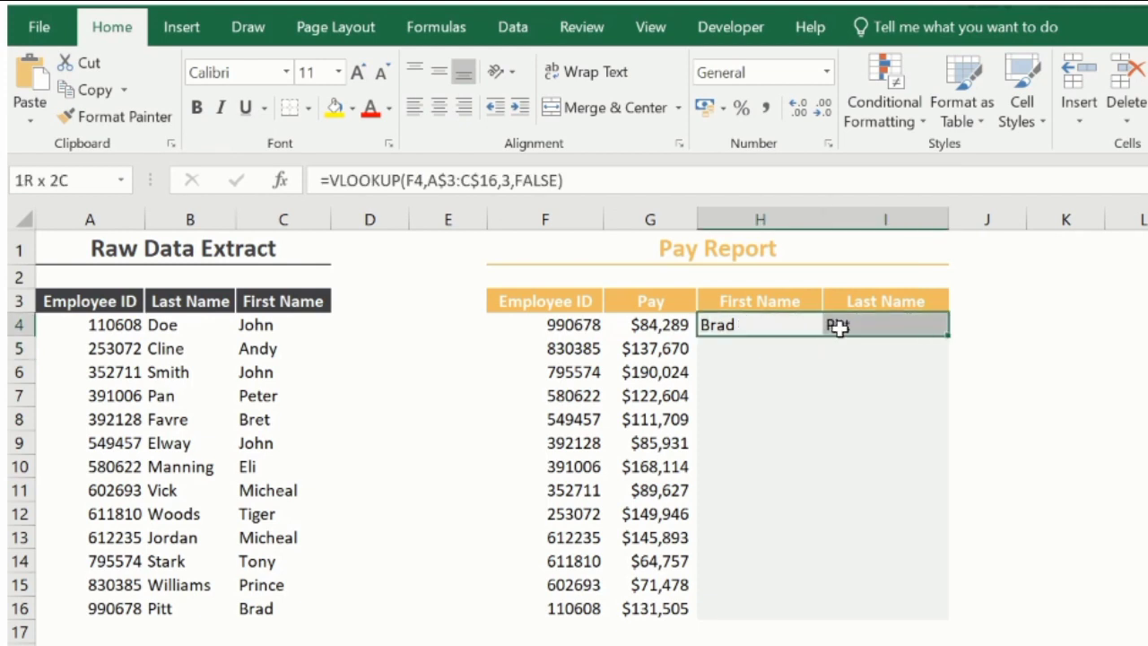
double_click(952, 337)
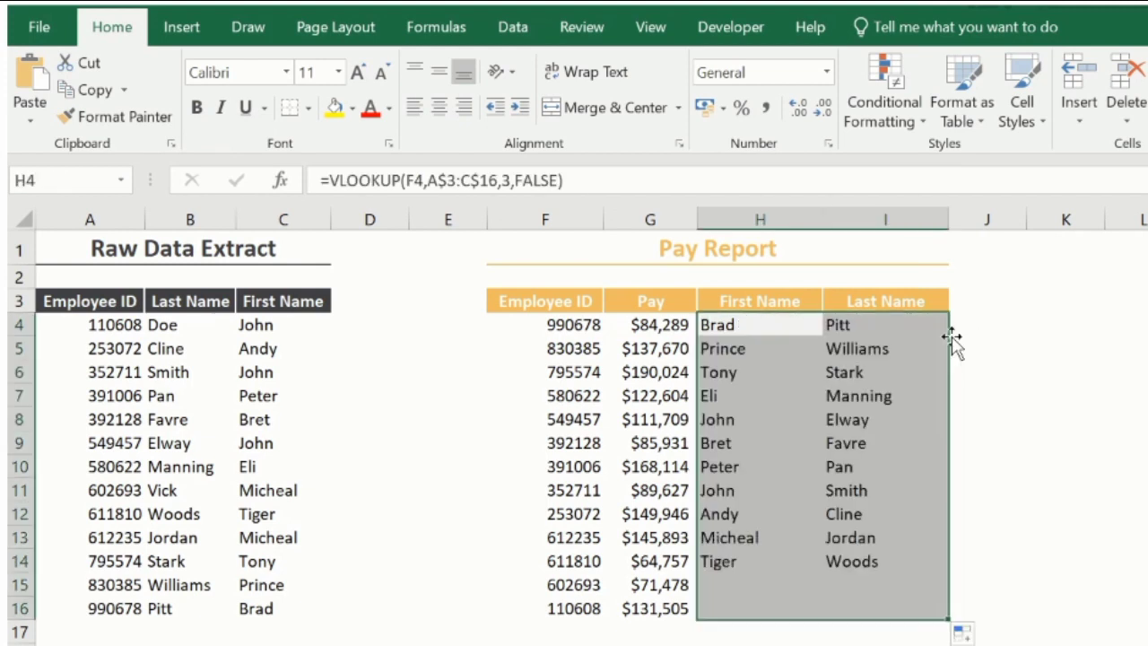